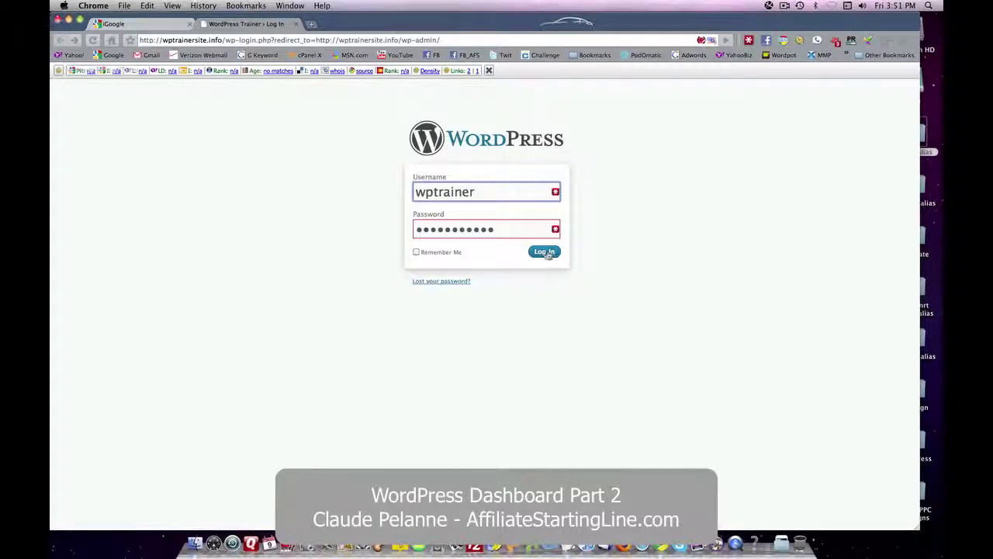
Step: Log in to the WordPress admin with the prefilled credentials and let the browser save the password
left_click(547, 254)
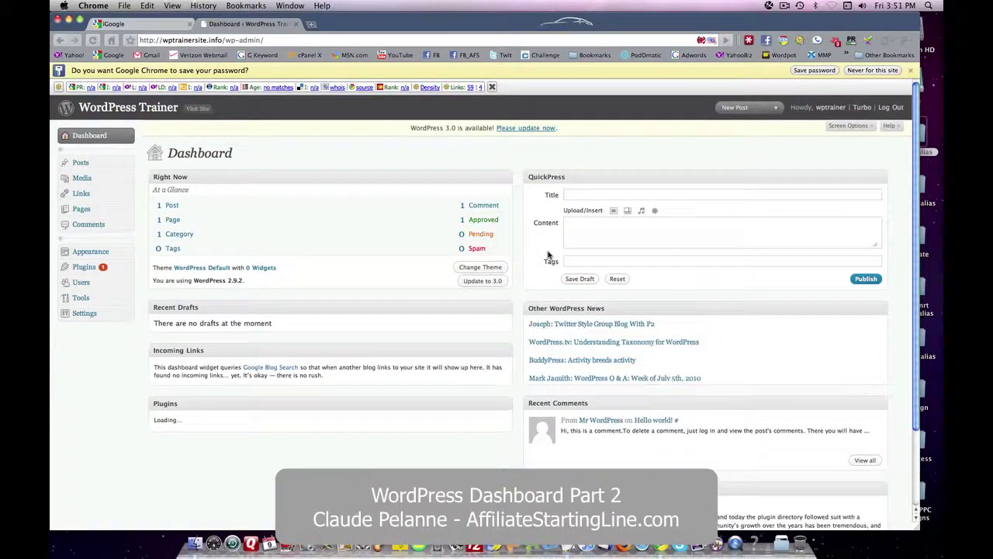
left_click(815, 70)
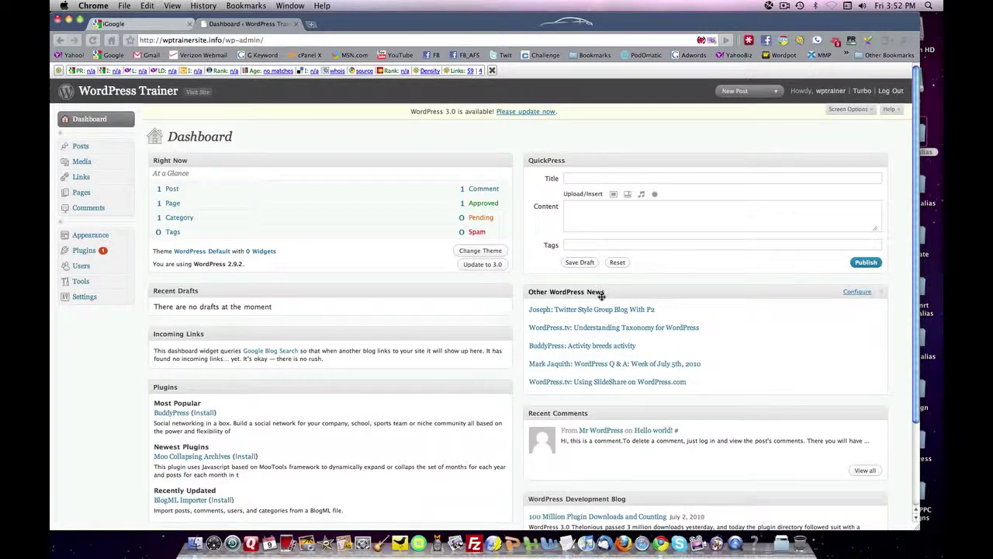
Step: Look over all the dashboard widgets and view the public site before returning to the dashboard
scroll(559, 431, "down", 1)
scroll(558, 431, "down", 3)
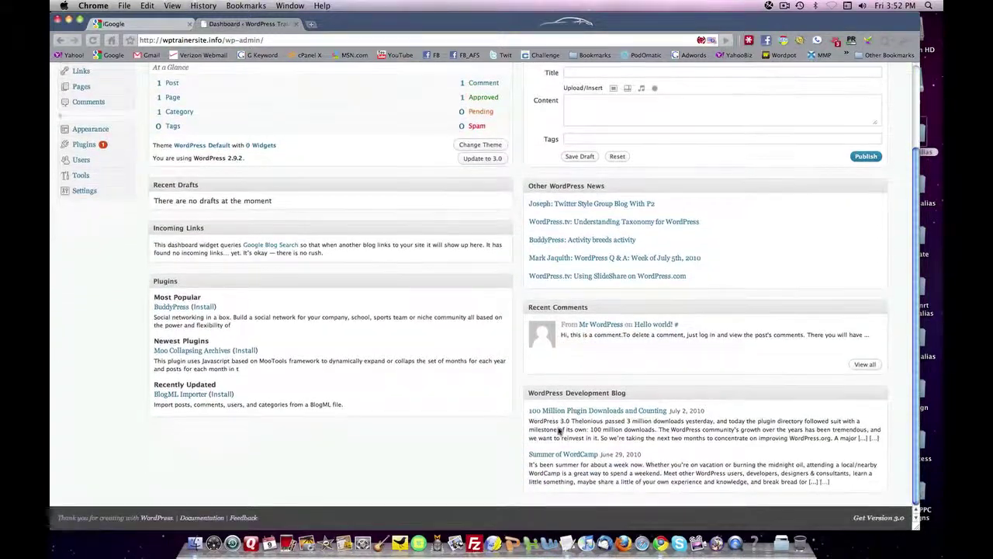
scroll(559, 429, "up", 5)
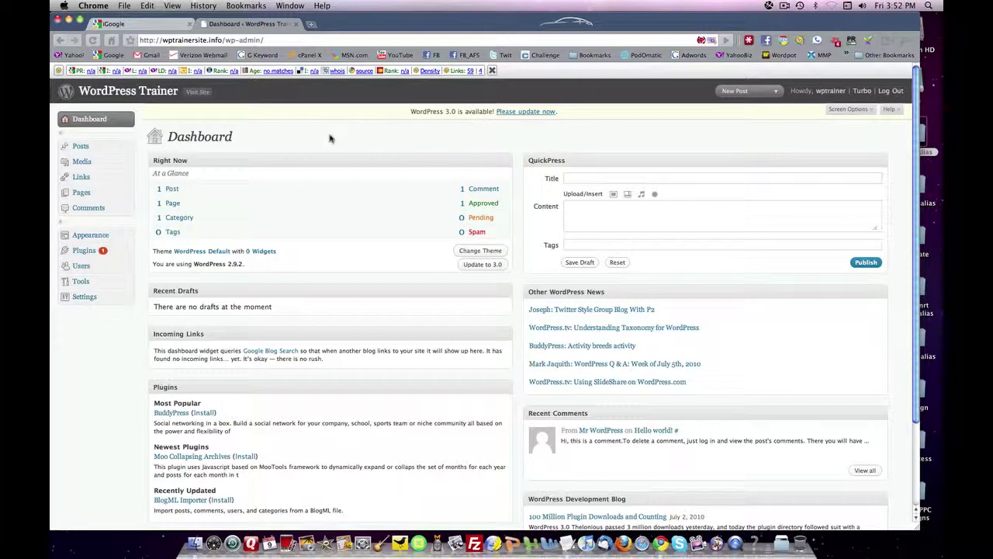
left_click(199, 92)
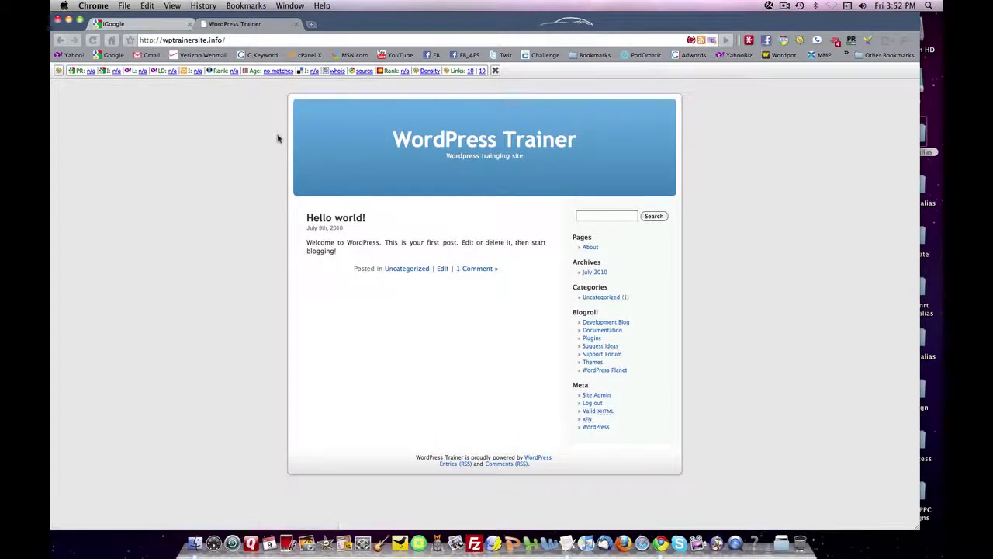
left_click(59, 41)
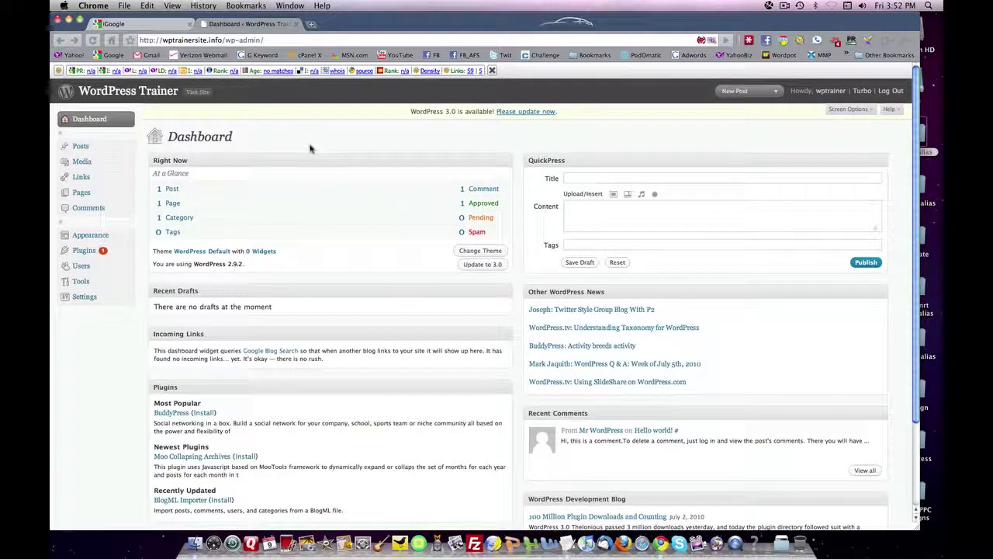
Step: Upgrade WordPress to version 3.0 automatically and return to the dashboard
left_click(525, 113)
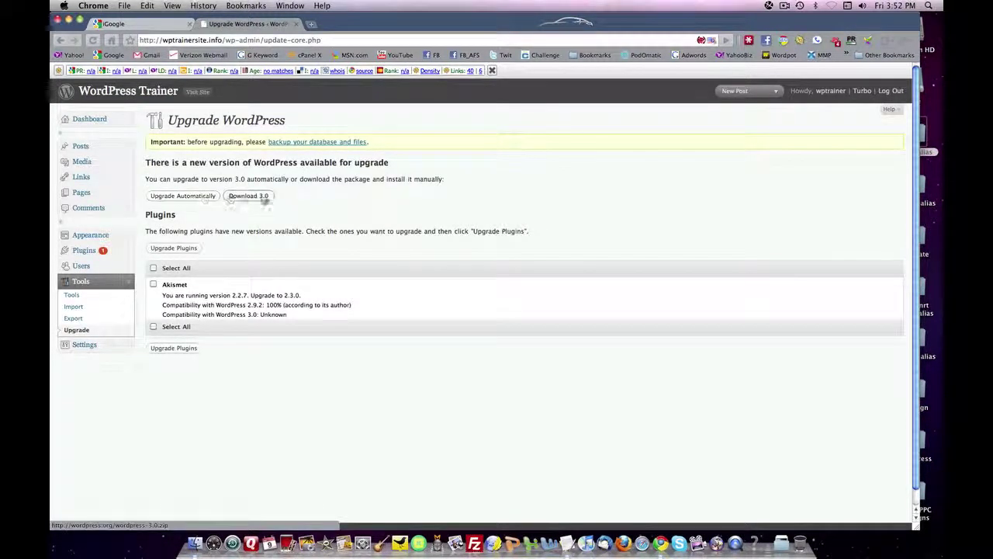
left_click(184, 196)
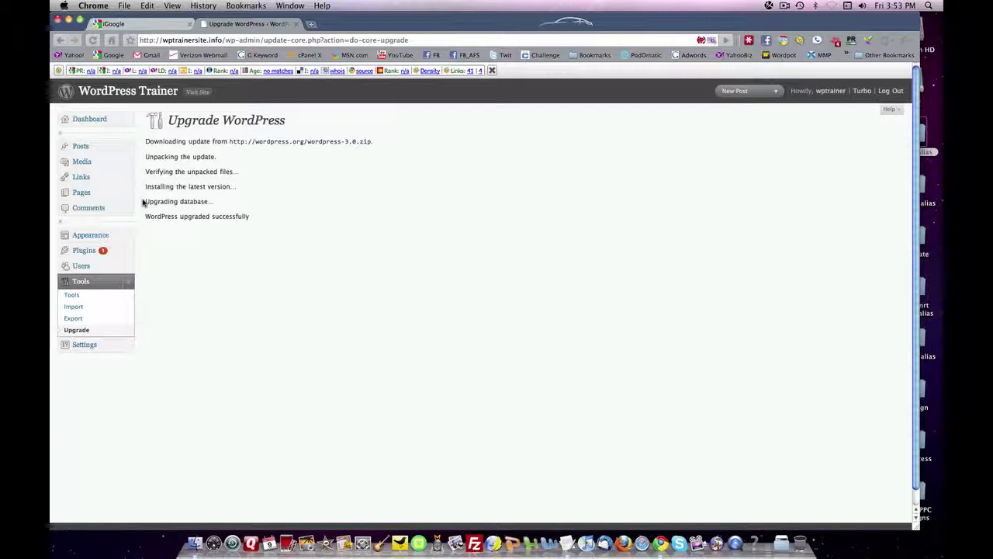
left_click(86, 118)
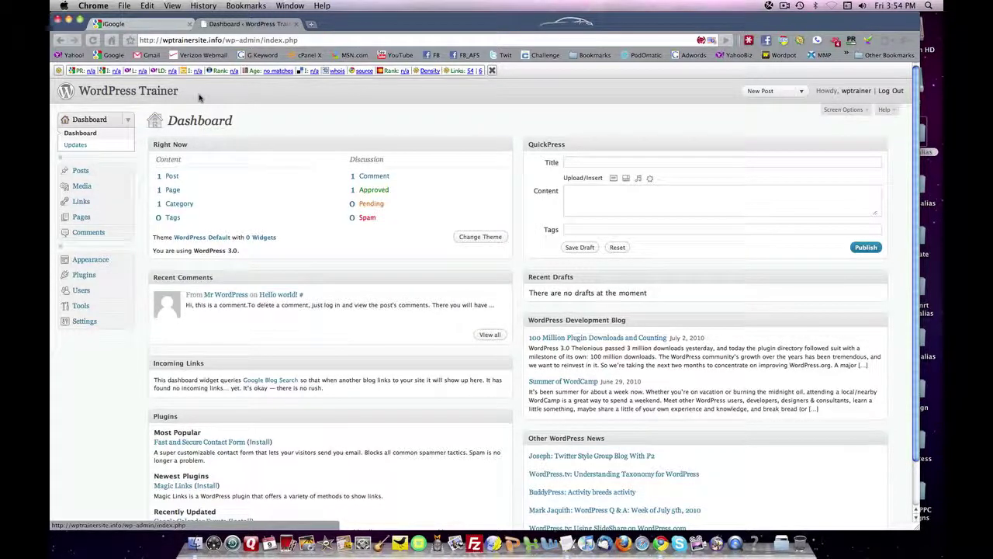
Step: View the public site and the list of posts, returning to the dashboard after each
left_click(108, 93)
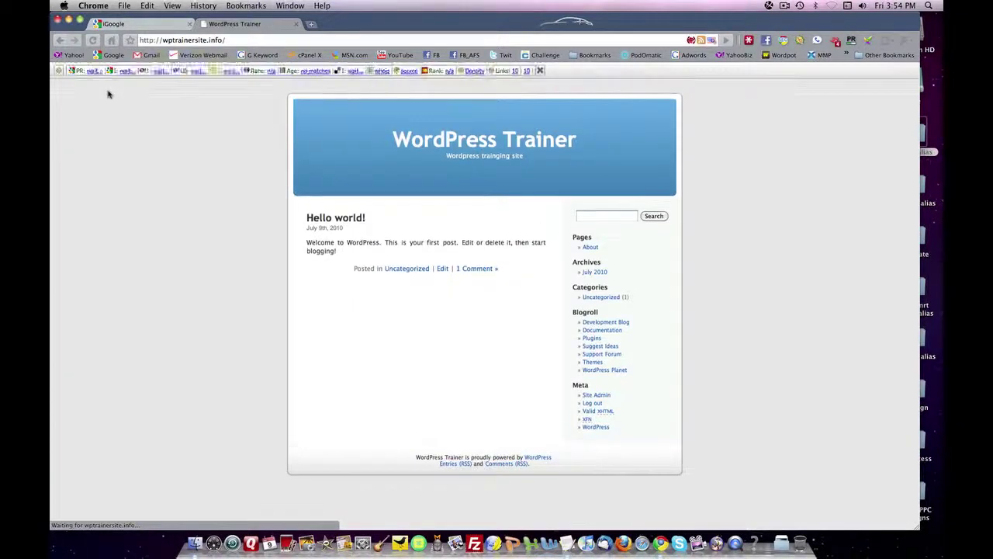
left_click(59, 40)
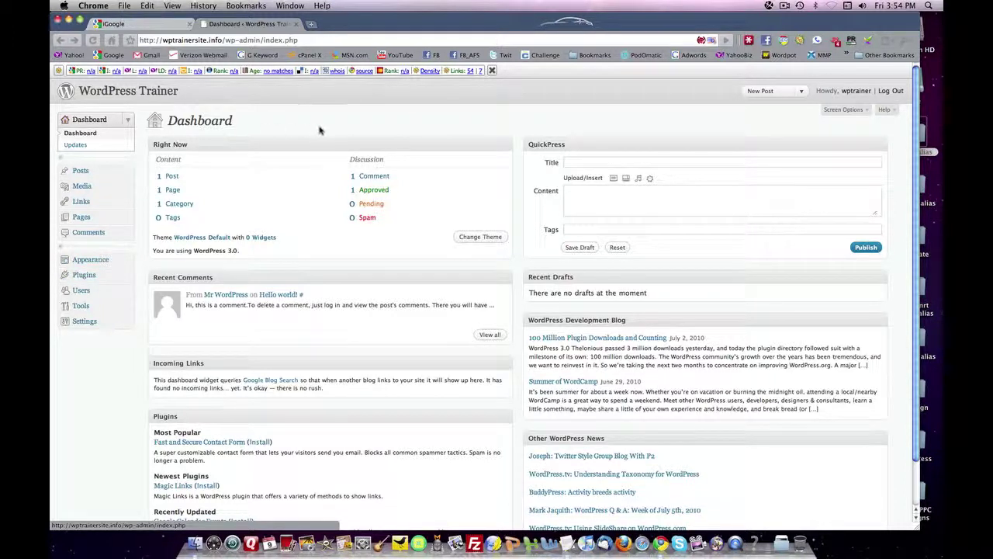
left_click(172, 178)
mouse_move(200, 195)
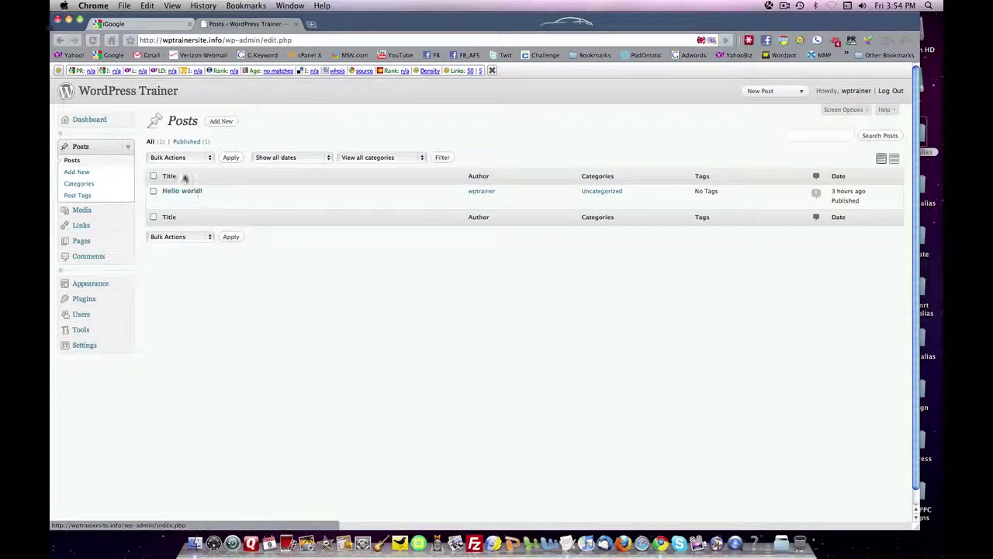
left_click(59, 43)
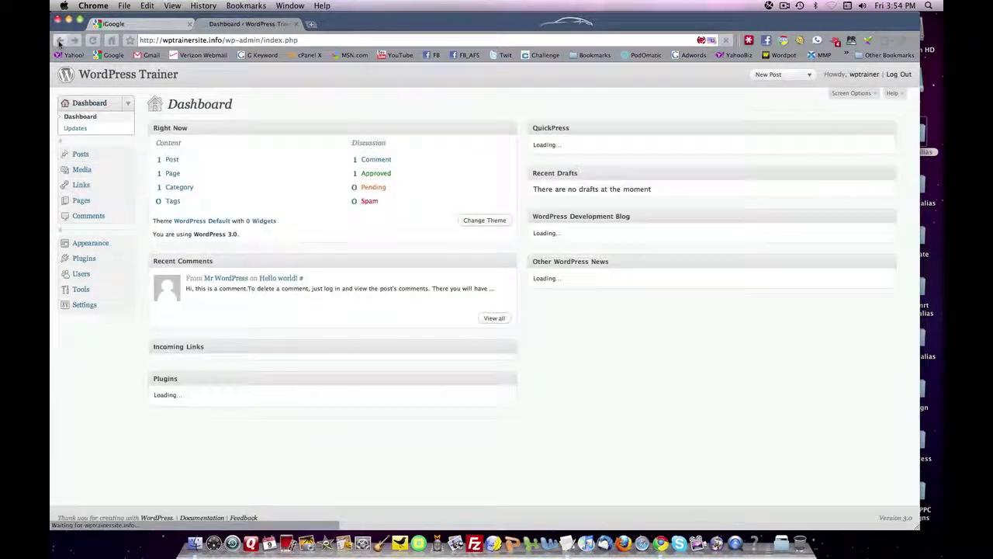
Step: Look at the list of pages and the About page in its editor, and return to the dashboard
left_click(171, 192)
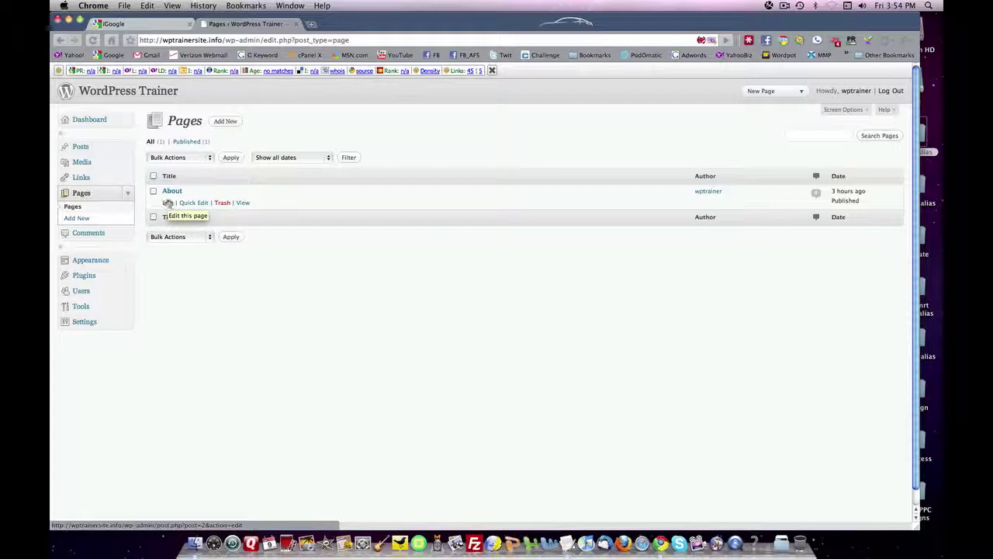
left_click(168, 203)
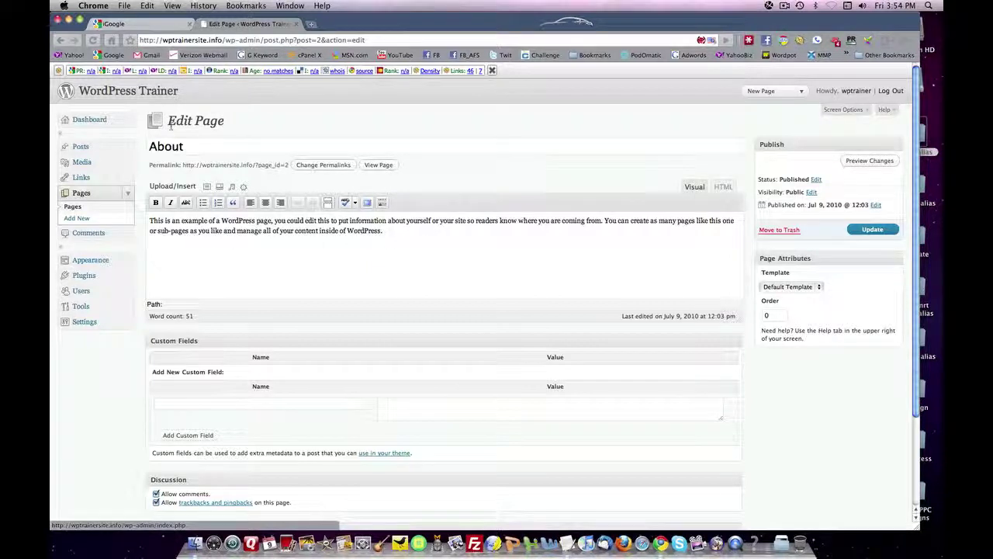
left_click(59, 40)
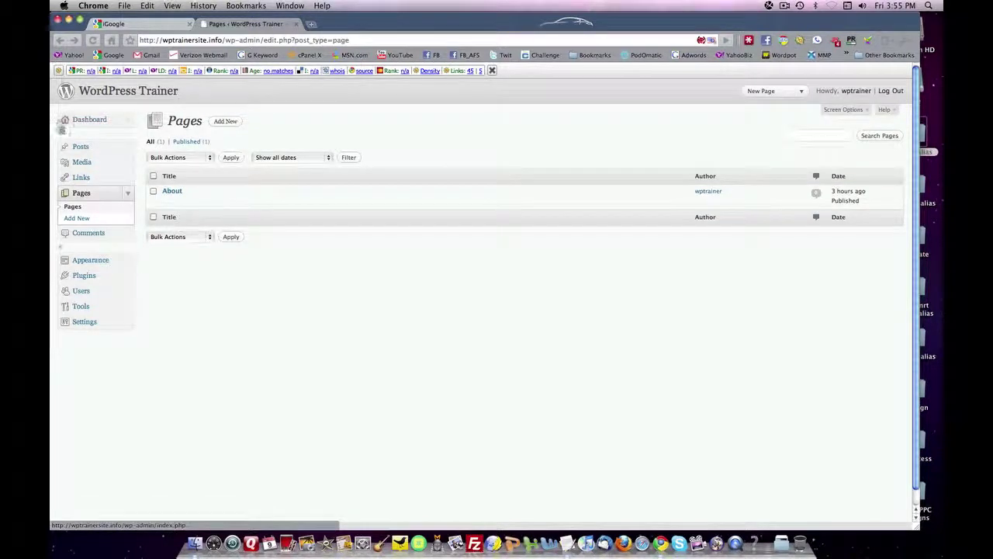
left_click(76, 121)
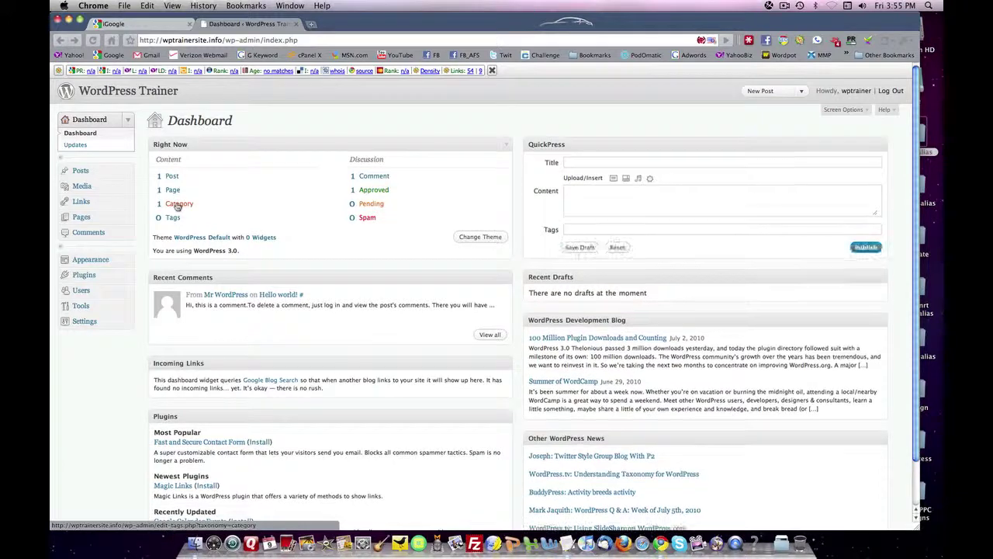
Step: Rename the Uncategorized post category to "WordPress Trainer" and save the category
left_click(178, 203)
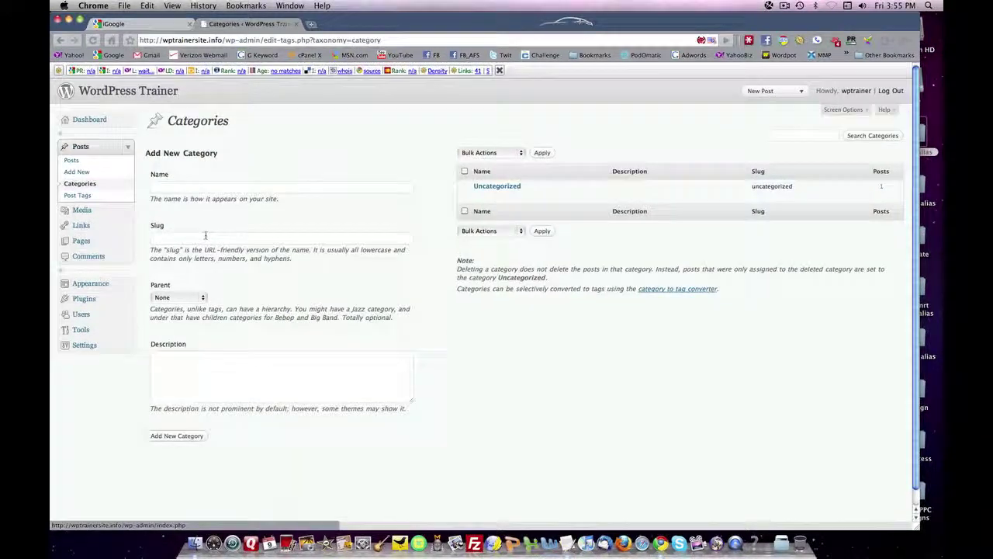
mouse_move(497, 194)
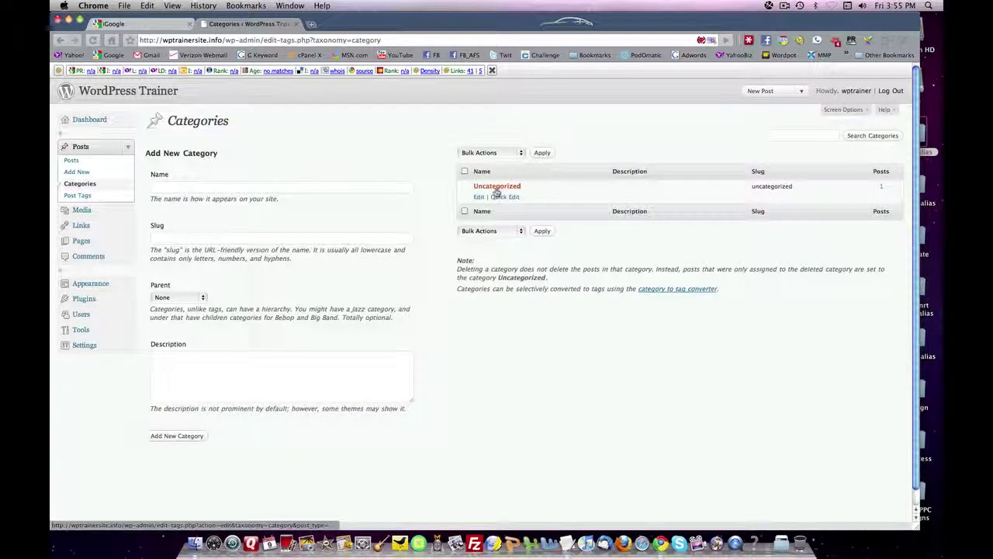
left_click(478, 196)
left_click_drag(320, 146, 265, 145)
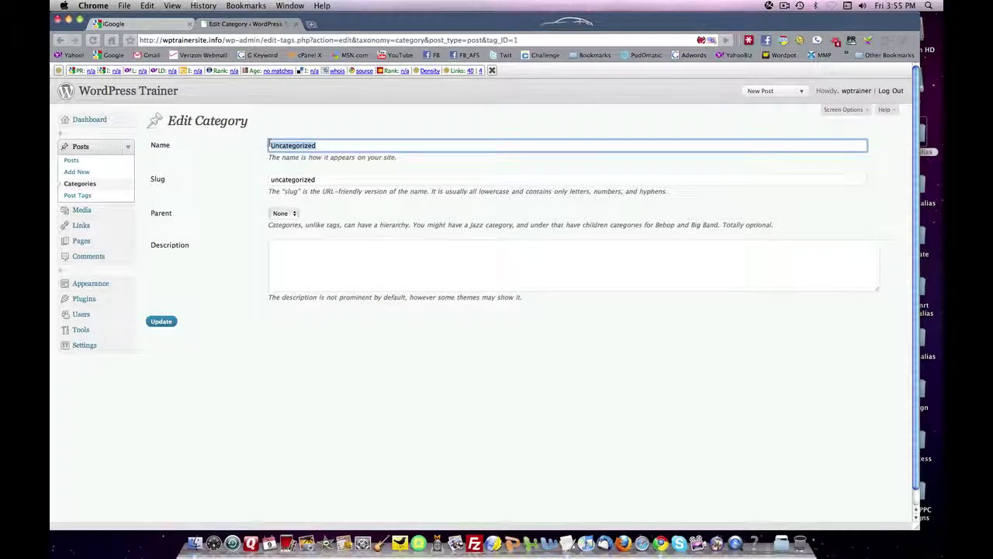
type("D")
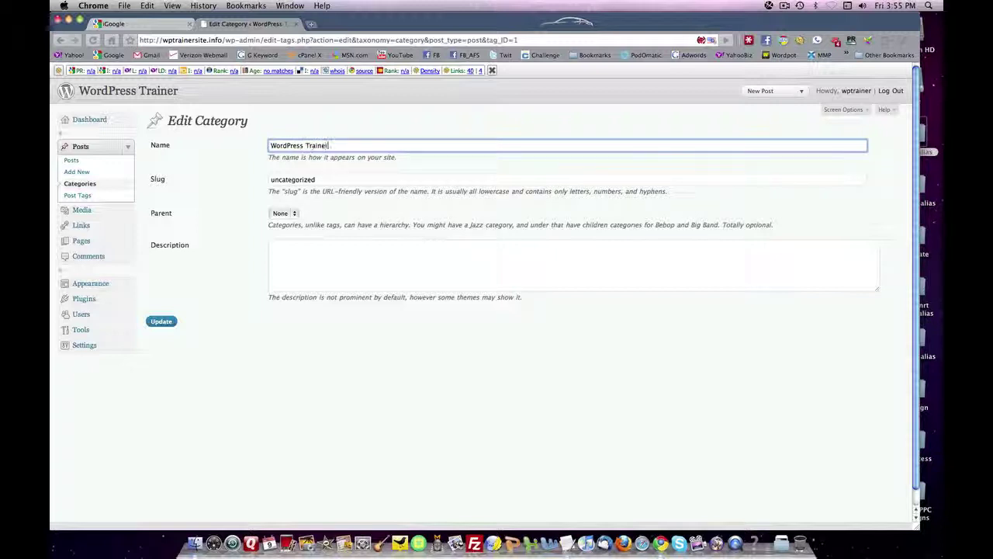
left_click(161, 321)
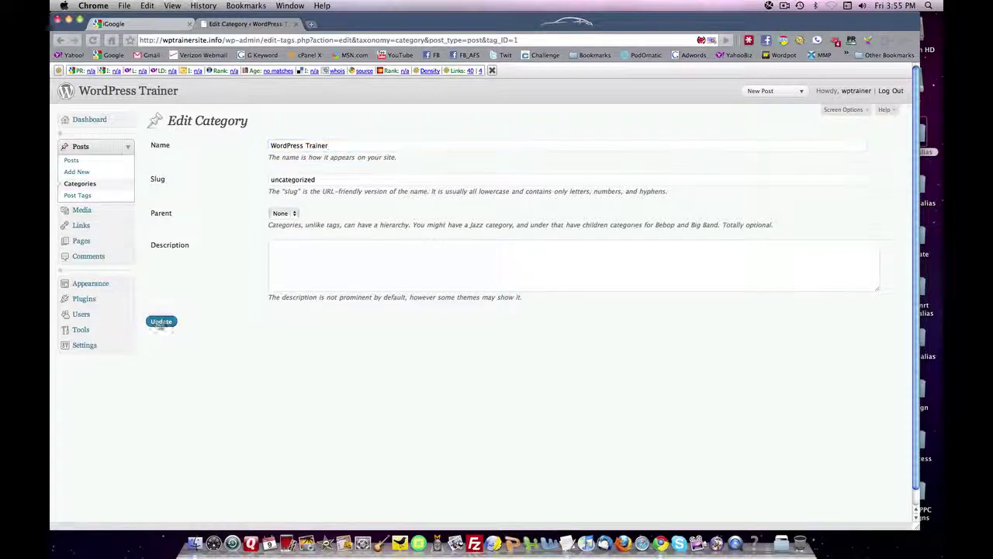
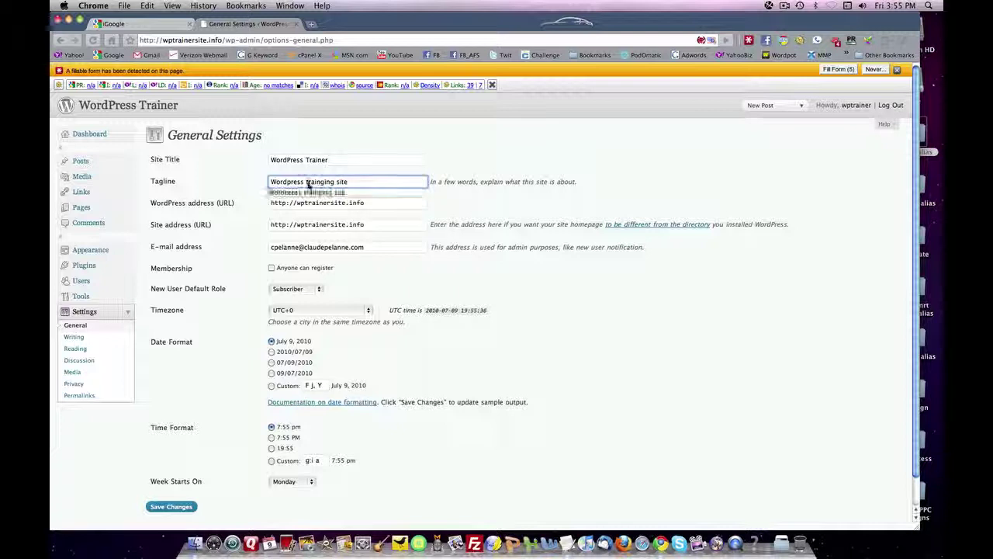
Step: Capitalize the site tagline as "Wordpress Trainging Site" in the general settings and save the changes
key("BackSpace")
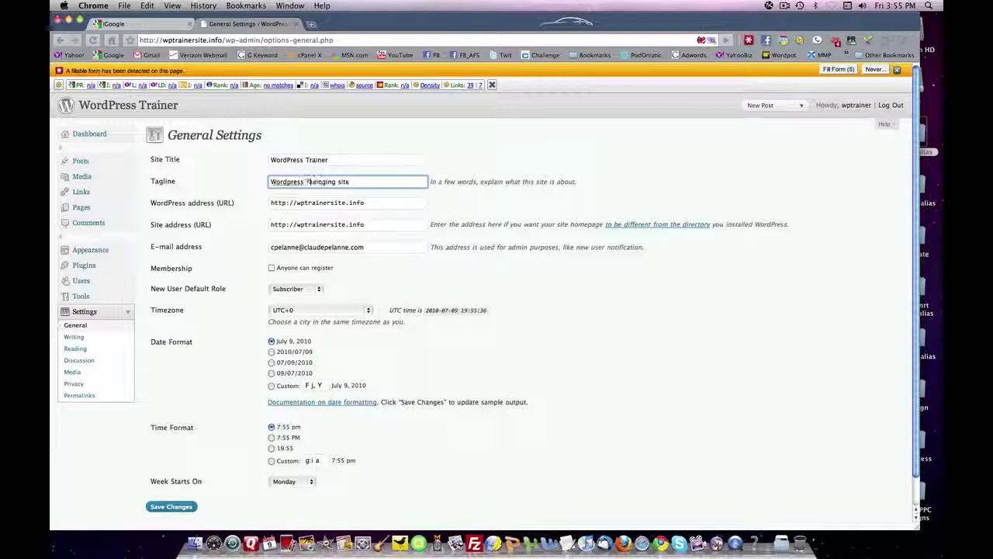
type("T")
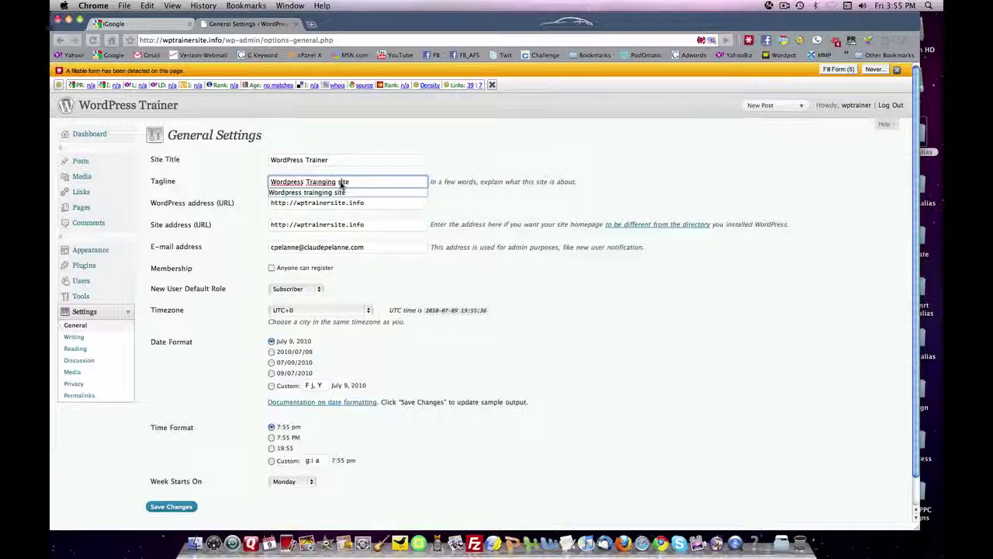
left_click(339, 181)
type("S")
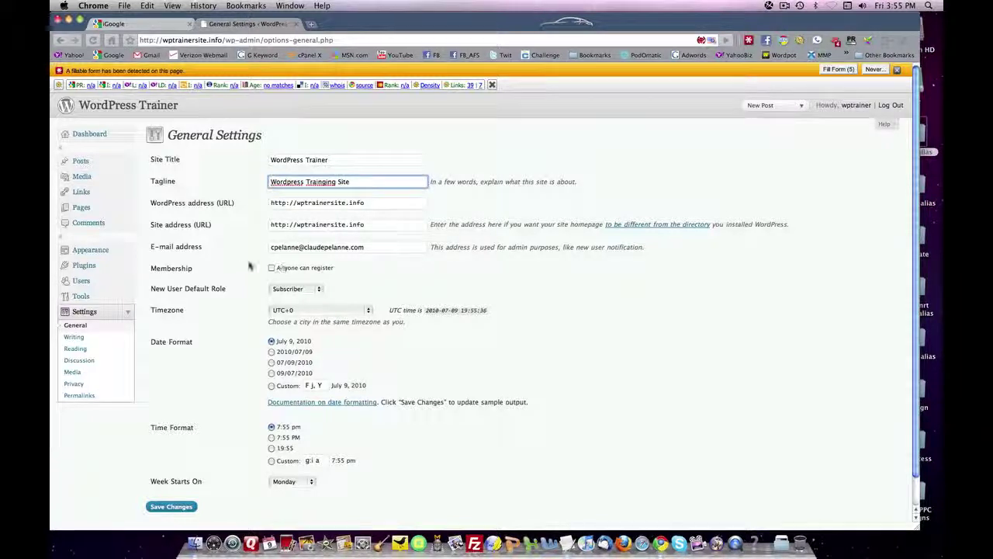
scroll(225, 258, "down", 2)
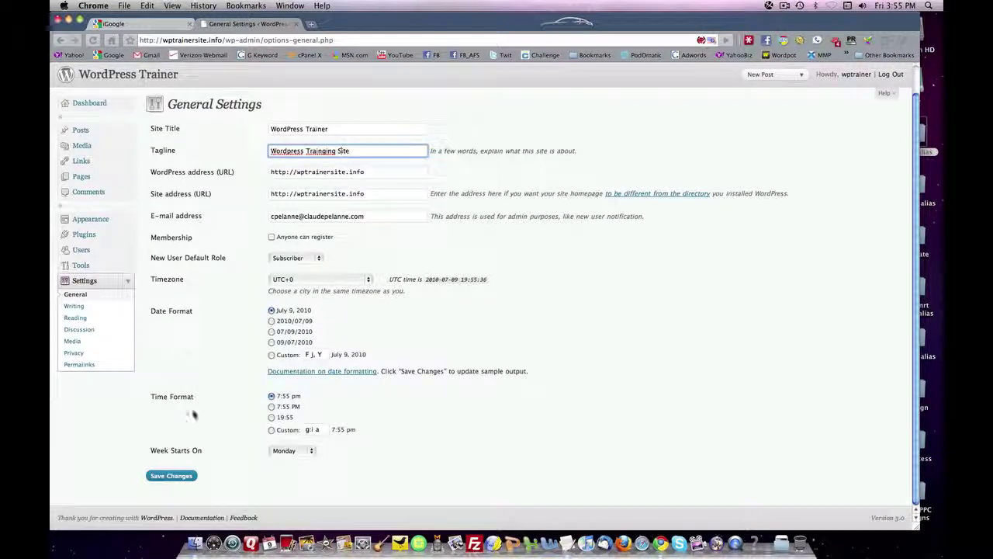
left_click(172, 476)
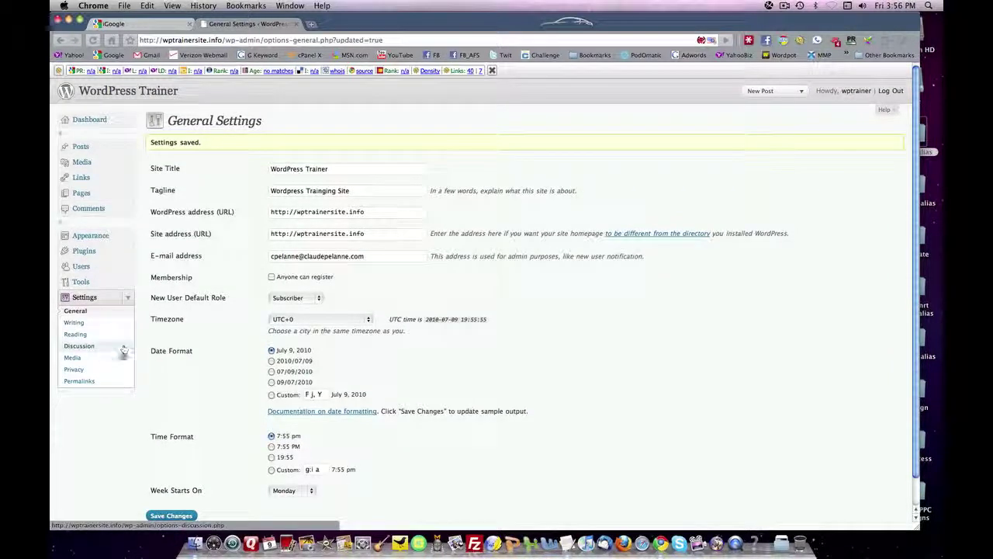
Step: Set the site visibility to everyone, including search engines and archivers, in the privacy settings and save the changes
left_click(120, 370)
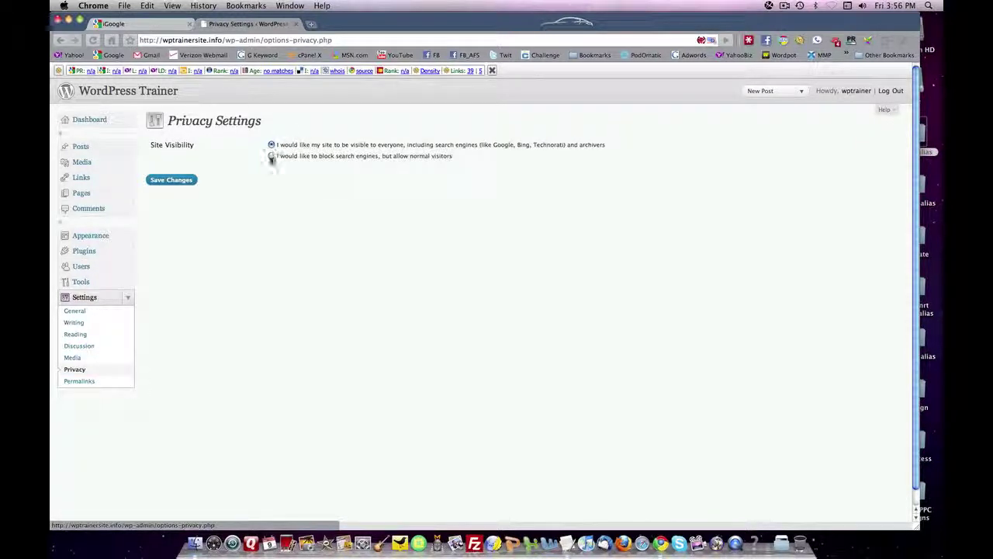
left_click(270, 156)
left_click(271, 145)
left_click(271, 145)
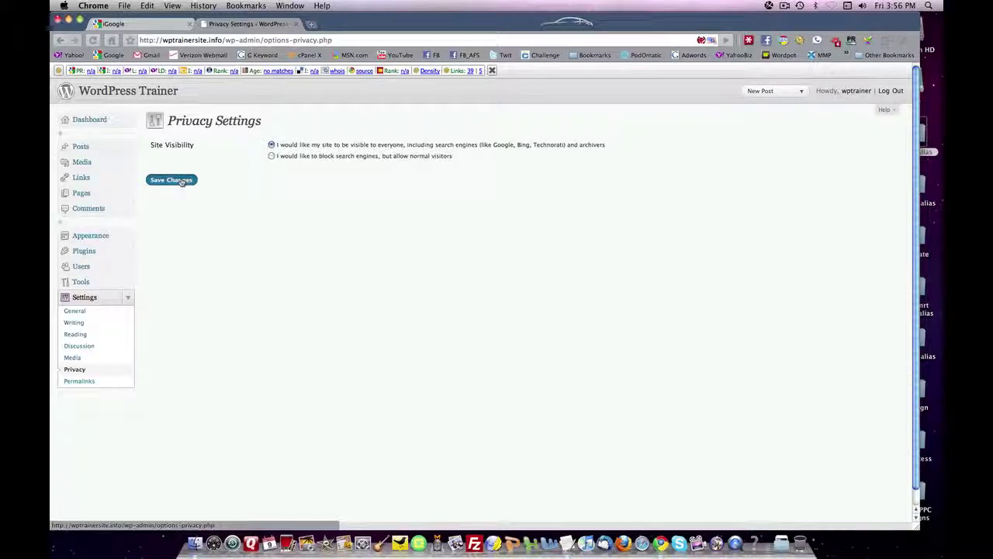
left_click(171, 180)
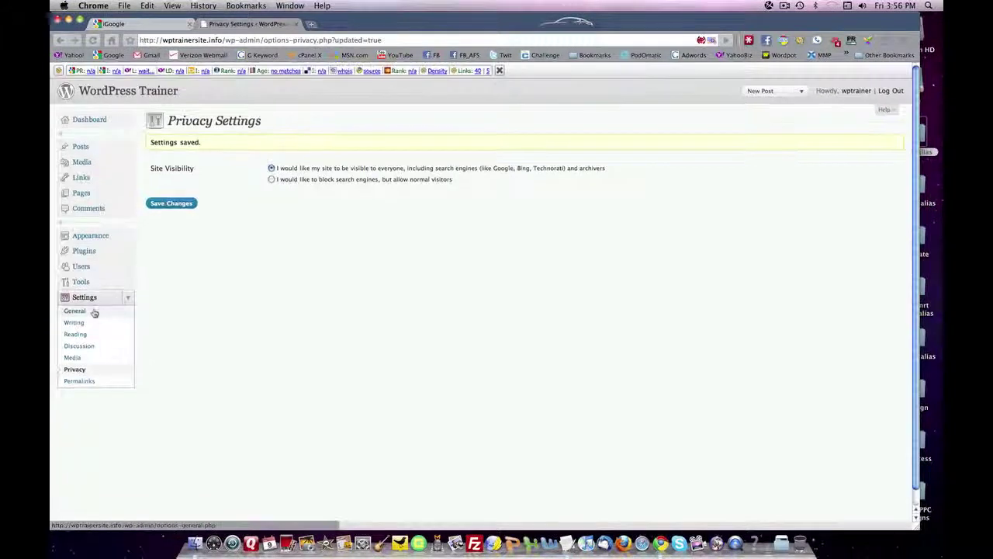
Step: Try the Custom Structure option in the permalink settings and go back to the general settings
left_click(79, 381)
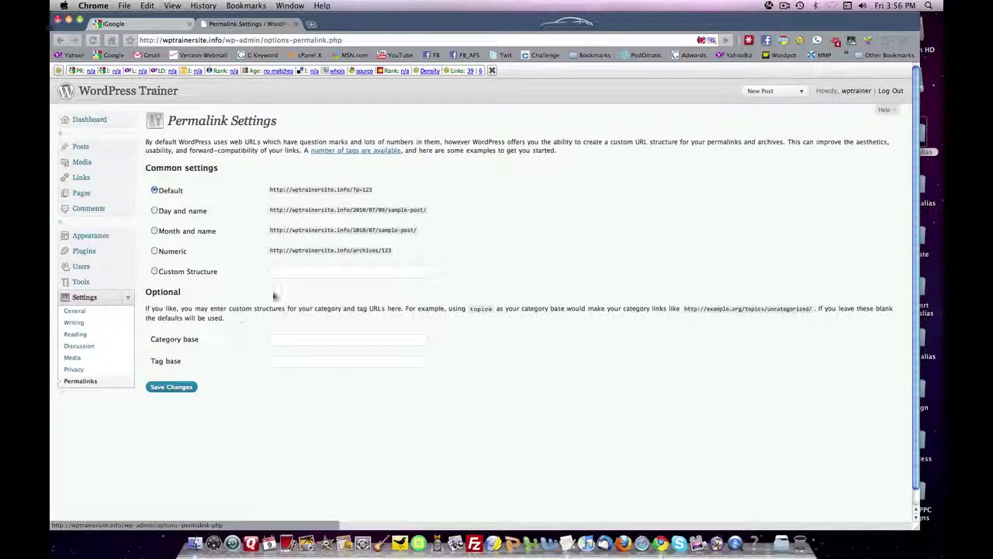
left_click(153, 272)
left_click(81, 311)
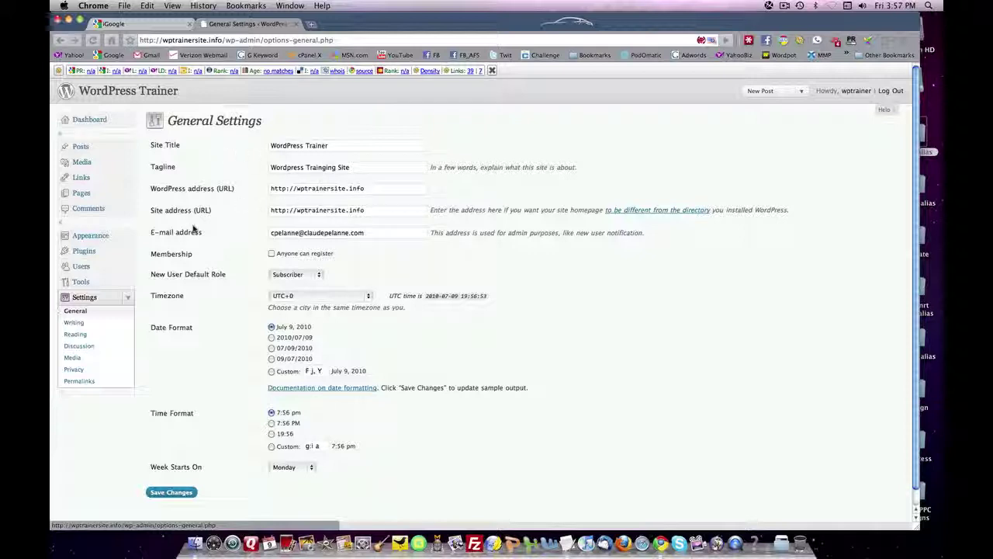
Step: Set the size of the post box to 20 lines in the writing settings and save the changes
left_click(75, 324)
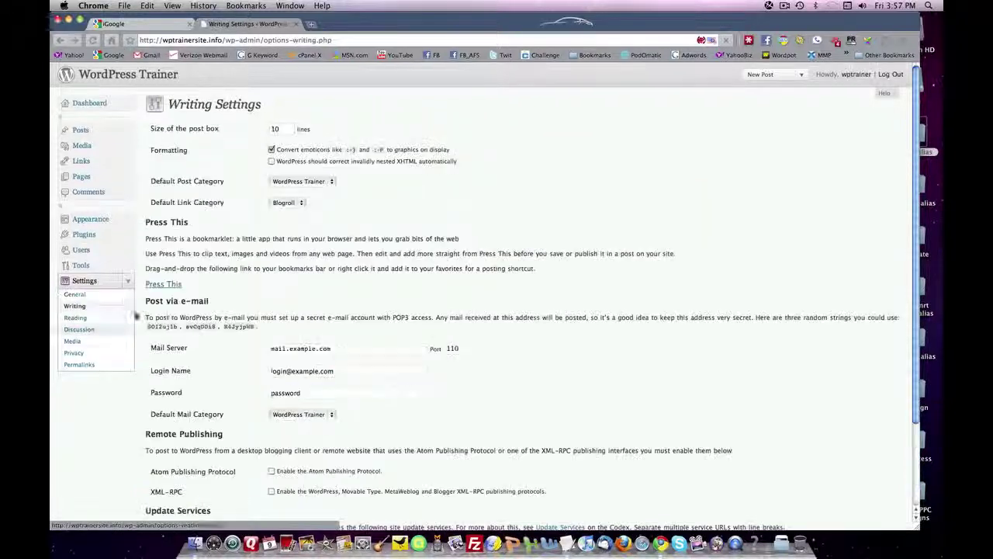
left_click(276, 146)
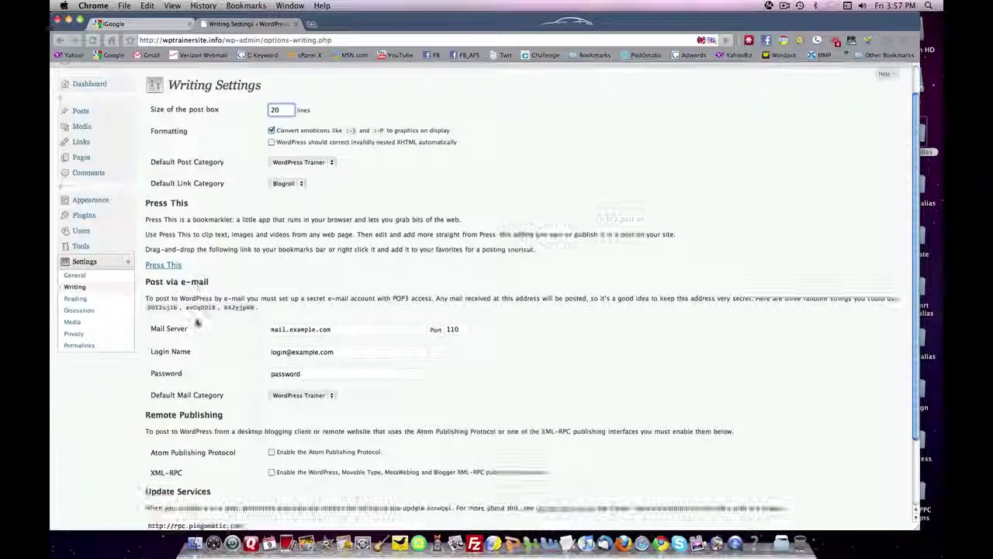
scroll(194, 337, "down", 3)
left_click(179, 485)
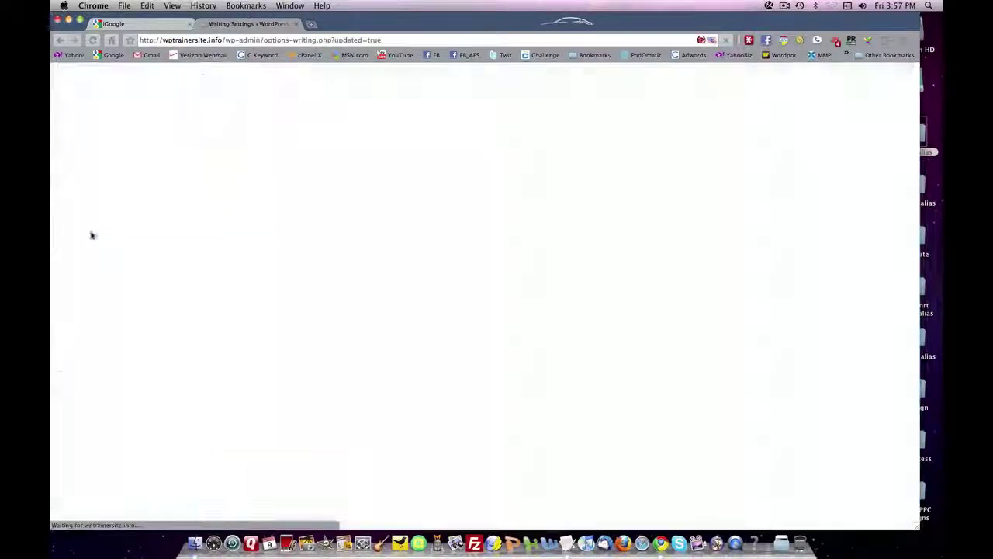
Step: Review the site visibility option in the privacy settings and the URL structure options in the permalink settings
scroll(86, 321, "down", 2)
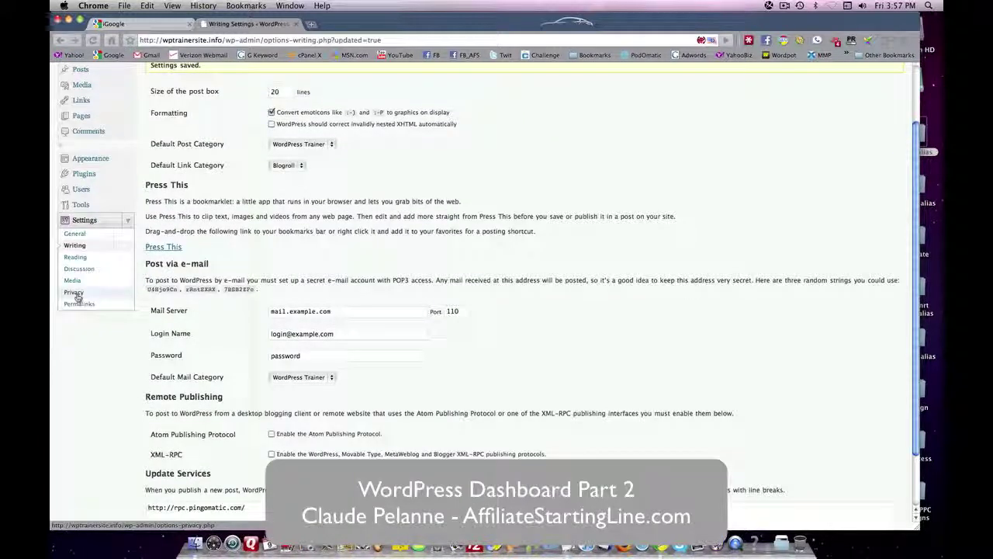
left_click(74, 293)
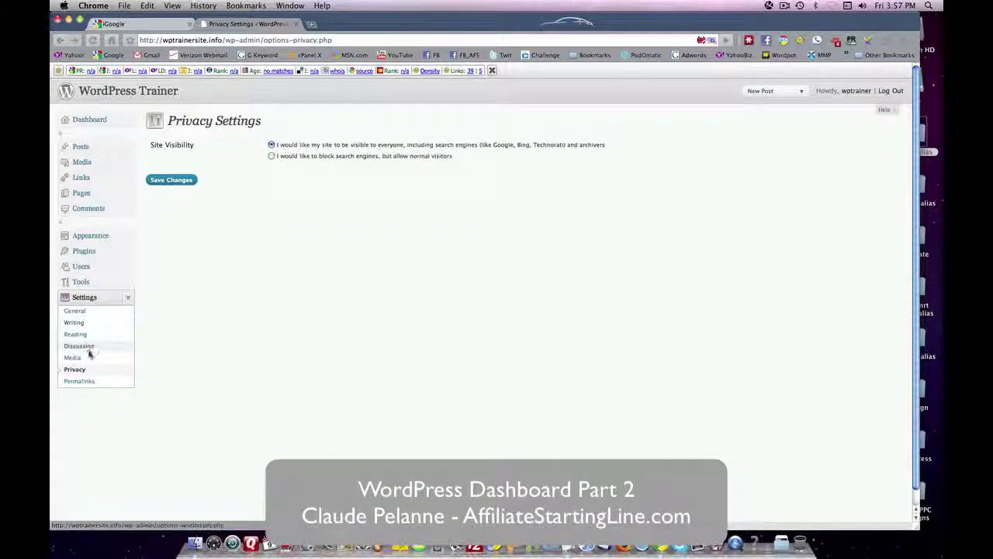
left_click(79, 380)
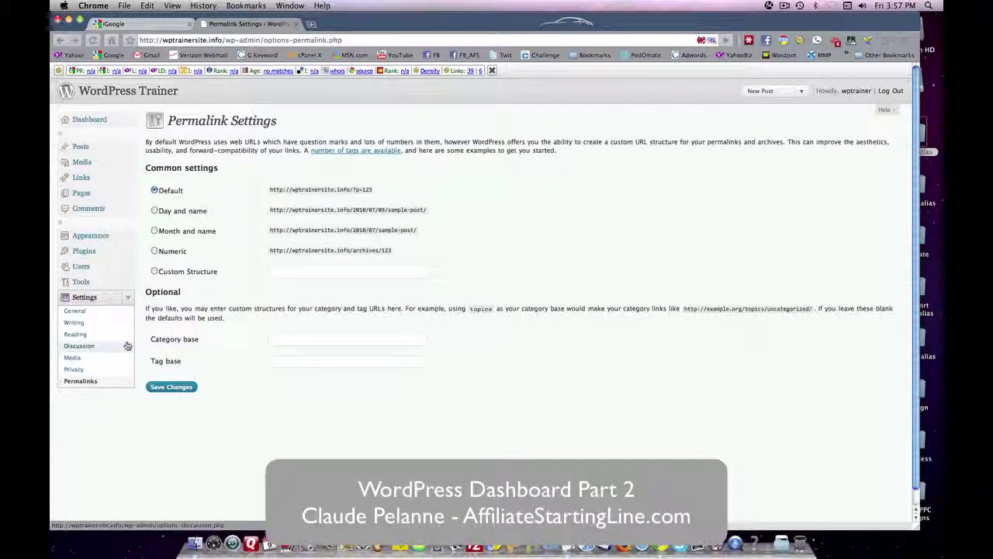
Step: Return to the main dashboard page and collapse the expanded Settings section in the navigation
left_click(99, 122)
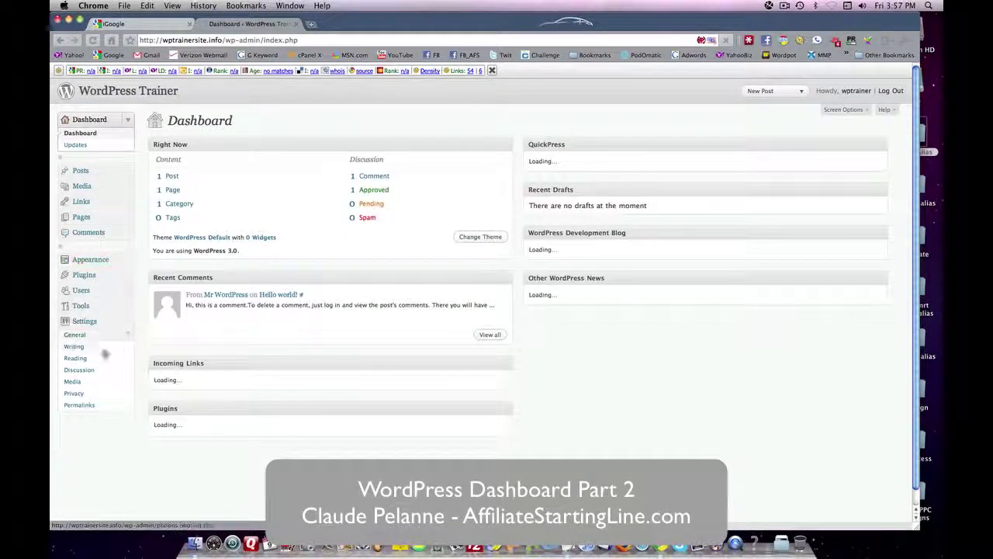
left_click(128, 323)
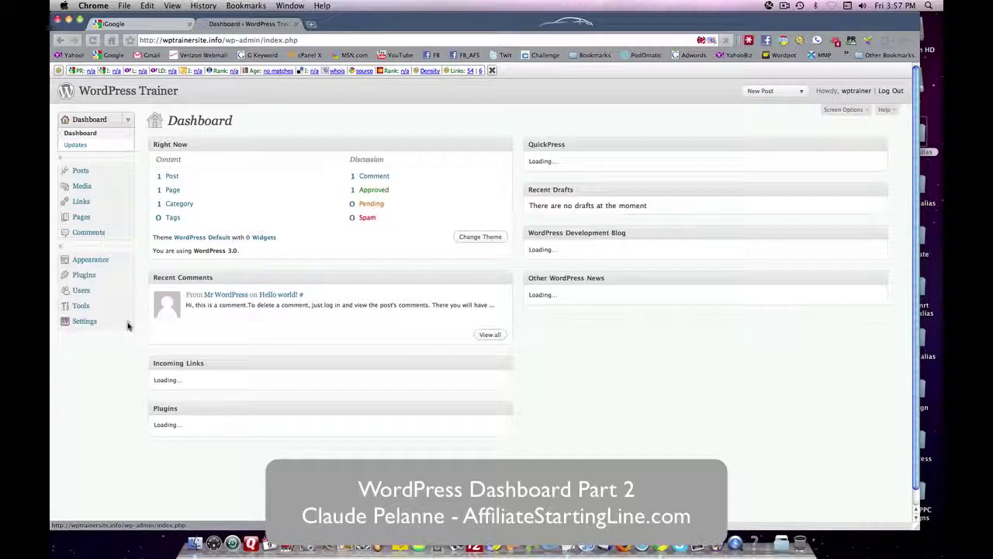